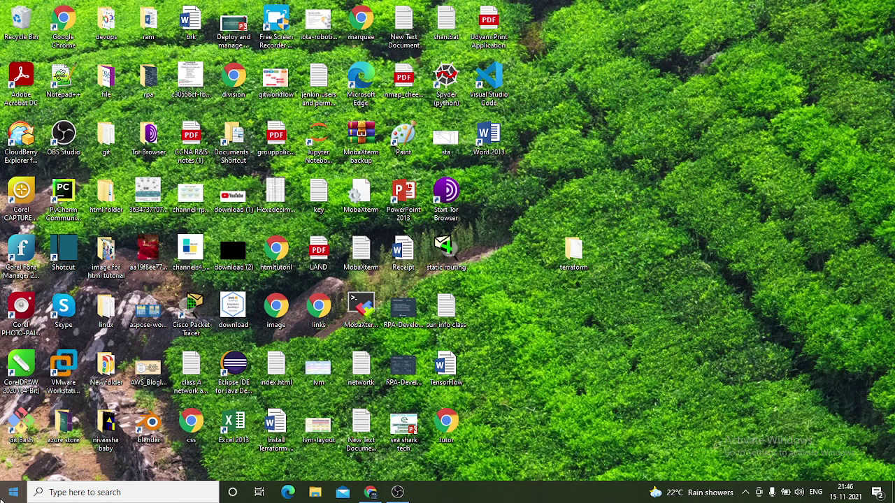
Step: Find Paint through the system search and open it with a blank canvas
click(85, 493)
text(api)
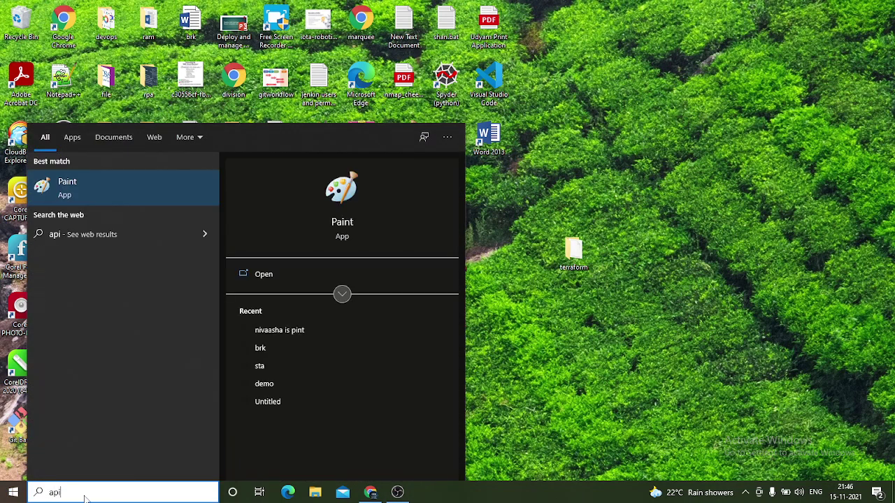
text(nt)
key(Escape)
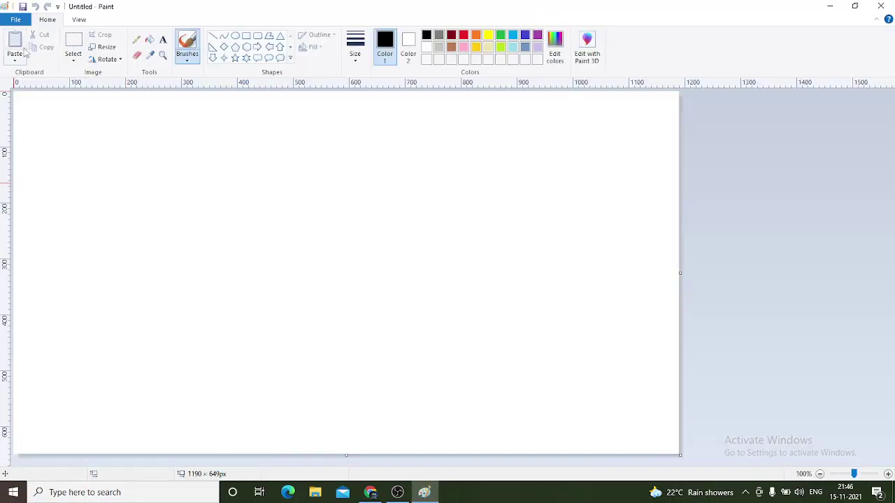
Step: With the Pencil, sketch a box linked to a circle marked C, an arrow, a circle marked P and a rounded square beside it
click(136, 39)
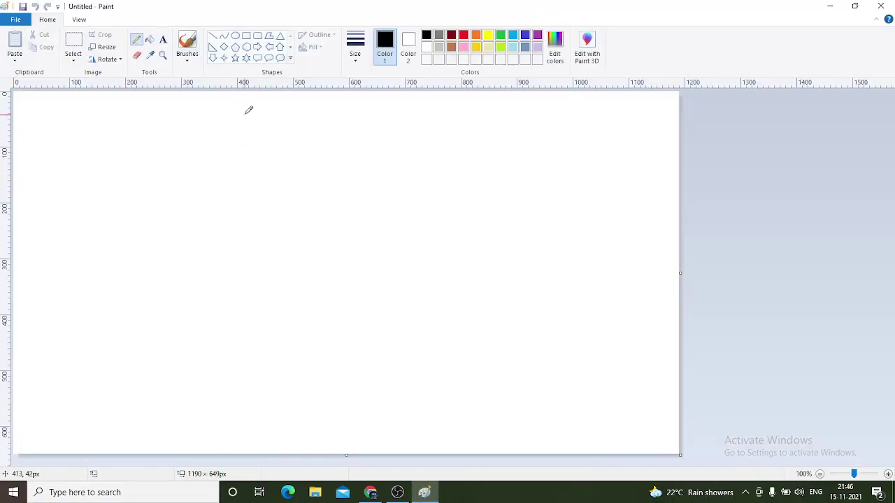
mouse_move(240, 110)
mouse_down()
mouse_move(242, 133)
mouse_move(240, 110)
mouse_move(304, 107)
mouse_move(303, 137)
mouse_move(245, 140)
mouse_up()
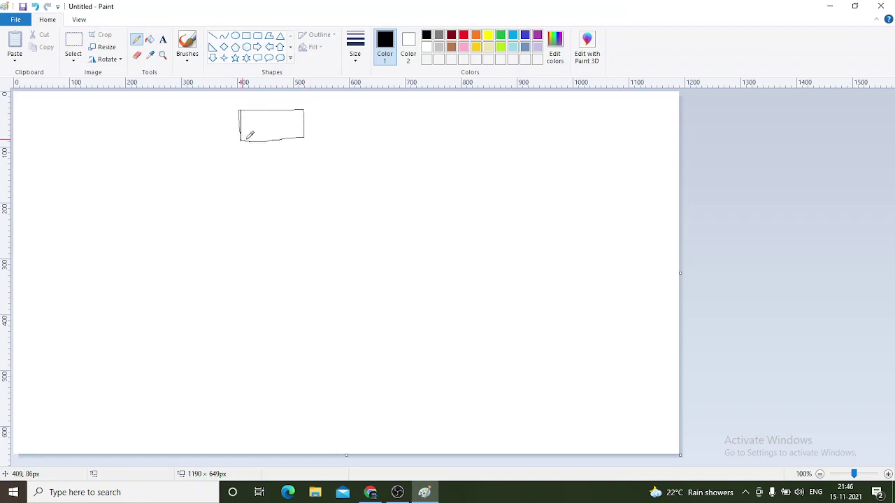
mouse_move(306, 126)
mouse_down()
mouse_move(314, 125)
mouse_move(314, 148)
mouse_move(313, 104)
mouse_move(343, 114)
mouse_up()
mouse_move(335, 100)
mouse_down()
mouse_move(330, 110)
mouse_move(347, 126)
mouse_move(356, 116)
mouse_move(349, 106)
mouse_move(375, 120)
mouse_move(366, 127)
mouse_up()
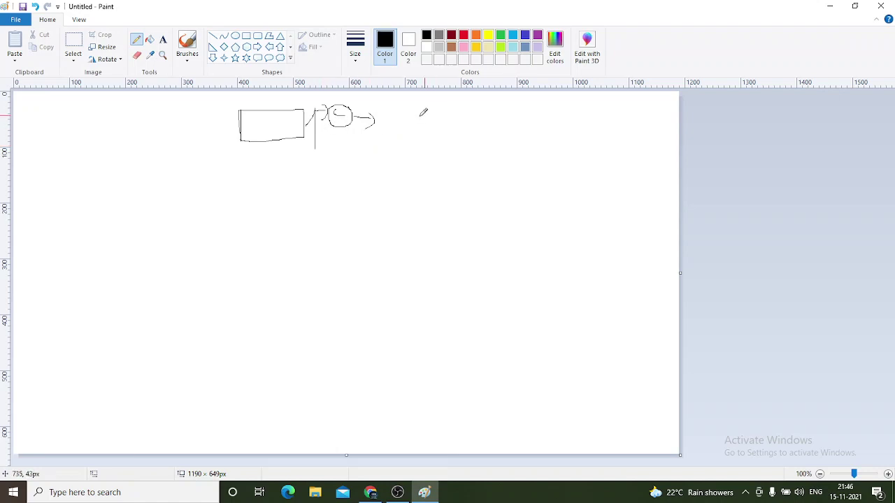
mouse_move(390, 119)
mouse_down()
mouse_move(390, 133)
mouse_move(409, 112)
mouse_up()
mouse_move(417, 120)
mouse_down()
mouse_move(437, 108)
mouse_move(434, 102)
mouse_move(411, 113)
mouse_move(428, 127)
mouse_move(429, 112)
mouse_up()
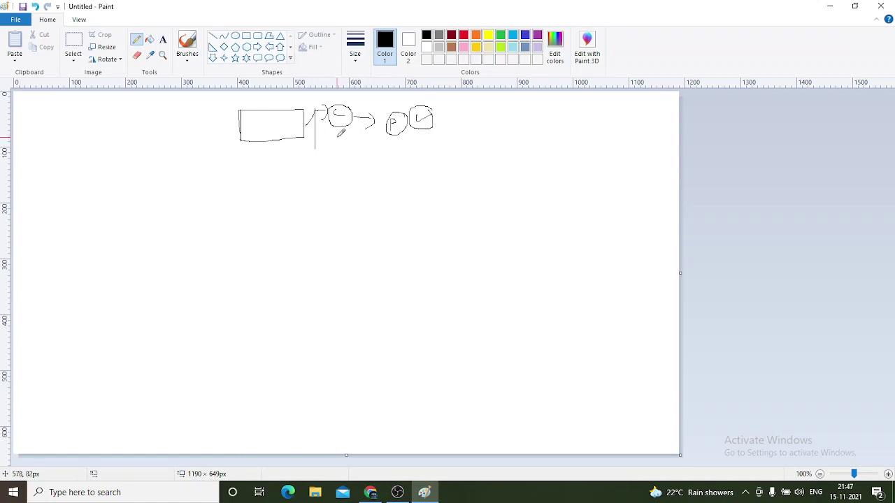
Step: Draw a line with three branches below the circle marked C, and an arrow to an oval labelled "Ciso"
mouse_move(336, 114)
mouse_down()
mouse_move(344, 154)
mouse_move(300, 180)
mouse_up()
mouse_move(342, 157)
mouse_down()
mouse_move(382, 172)
mouse_move(339, 170)
mouse_move(340, 184)
mouse_up()
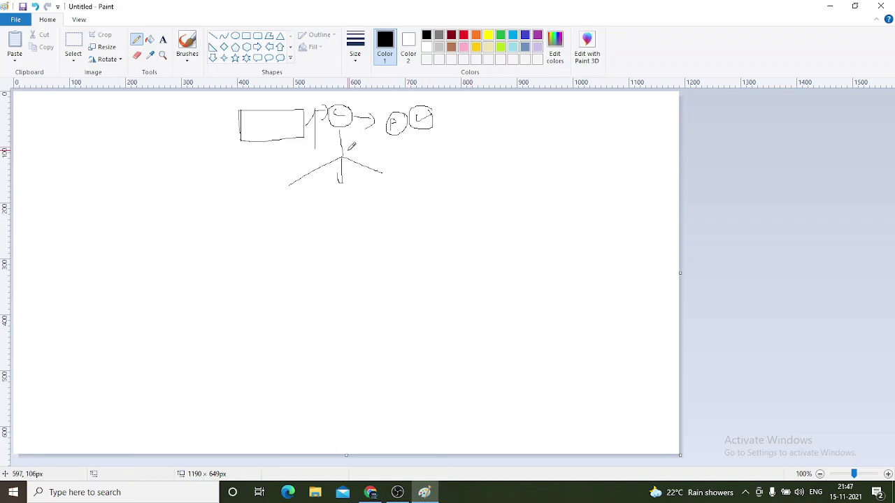
mouse_move(344, 157)
mouse_down()
mouse_move(399, 158)
mouse_move(413, 153)
mouse_move(404, 144)
mouse_move(377, 157)
mouse_move(435, 155)
mouse_move(427, 144)
mouse_up()
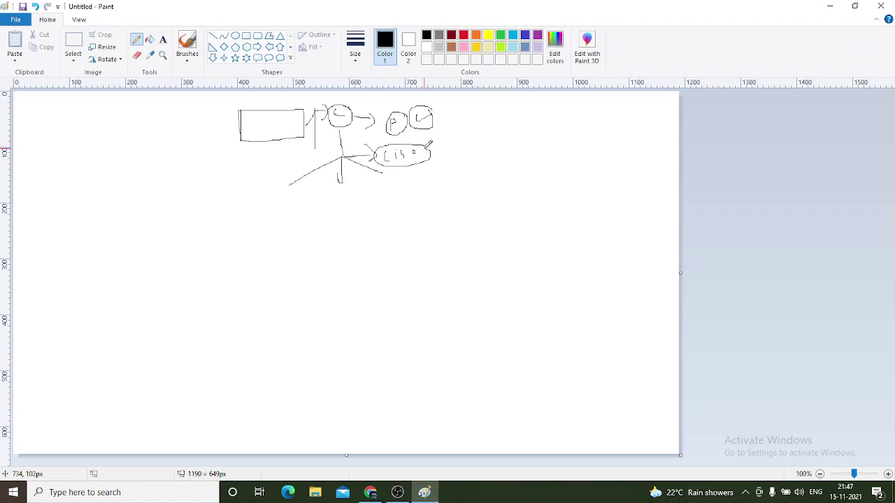
Step: Switch to Chrome and open the log-in section of the Become a Cisco Partner page from the Channel Partner Program page
click(375, 494)
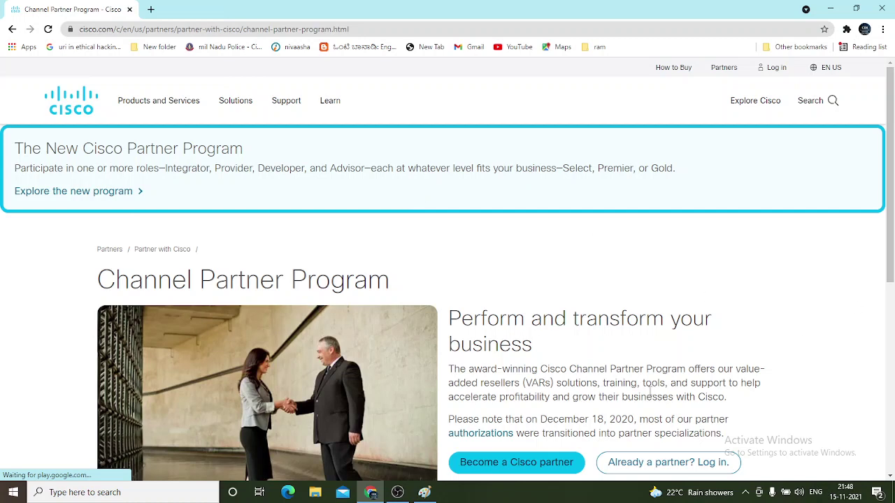
click(539, 467)
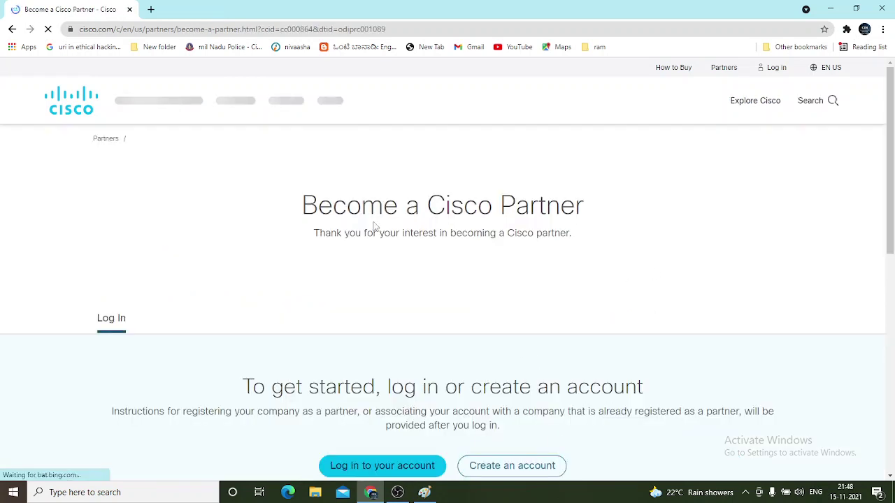
click(112, 322)
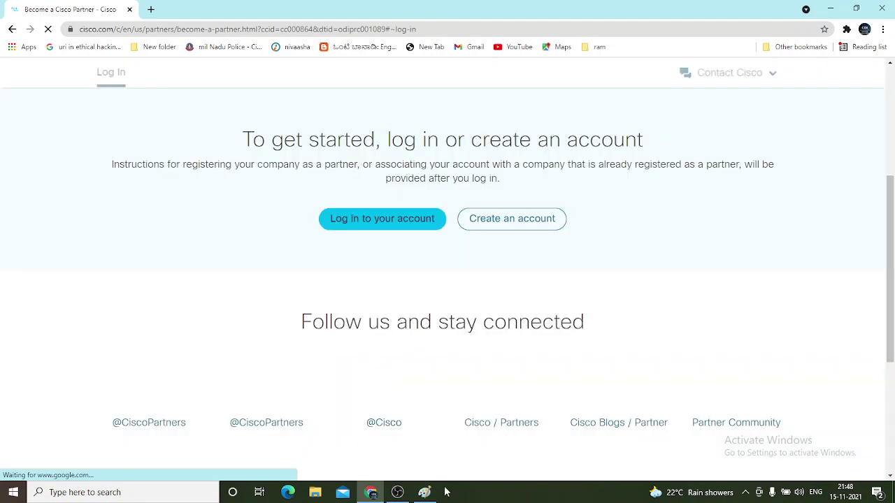
Step: Log in to the Cisco account with the prefilled account e-mail and password
click(394, 221)
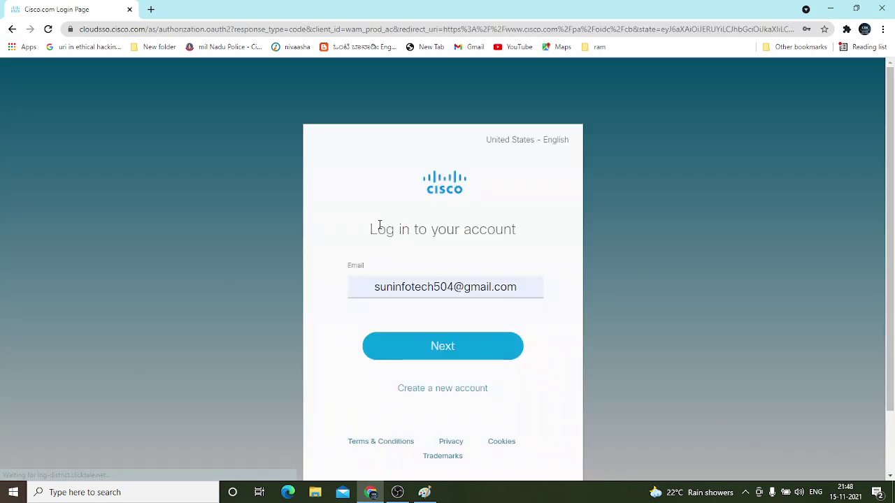
click(454, 355)
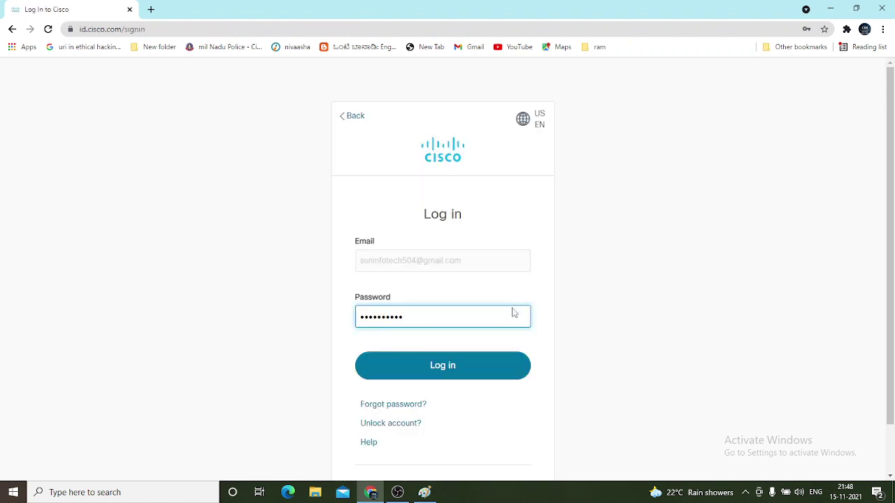
click(448, 372)
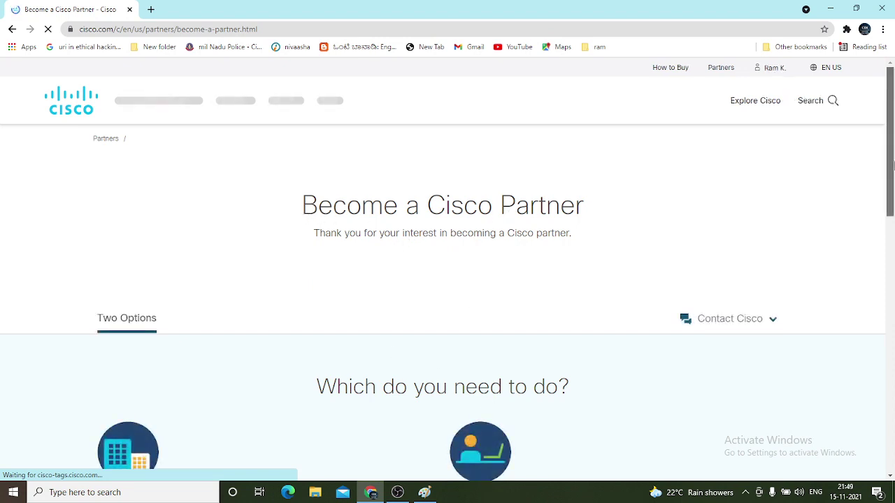
Step: Review the two partner options and open Partner Registration for registering a company that is new to Cisco
drag(890, 168, 888, 272)
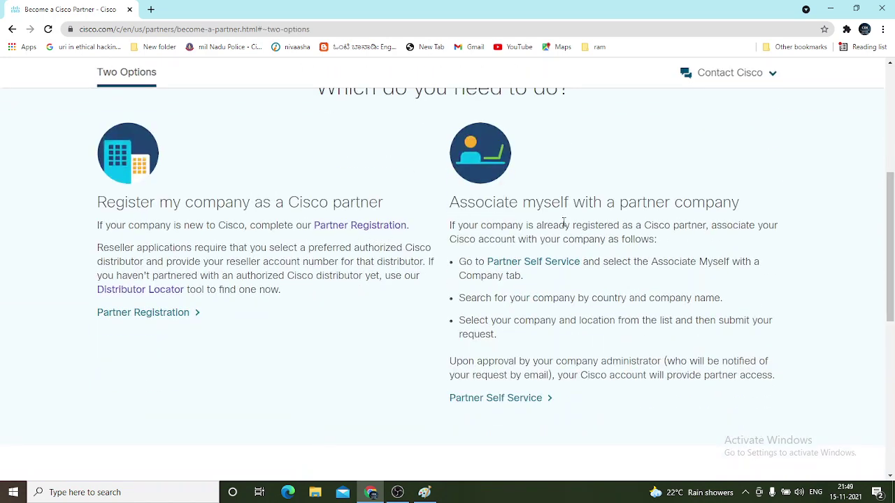
scroll(670, 198, up, 2)
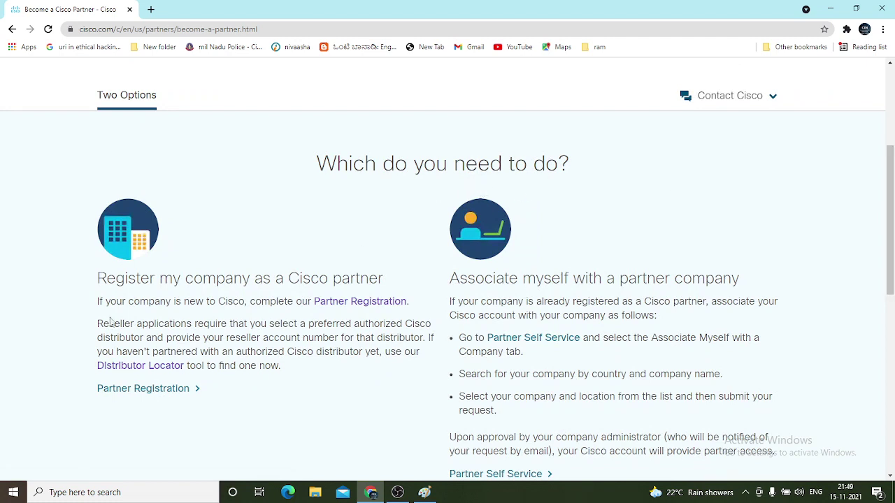
drag(102, 278, 387, 285)
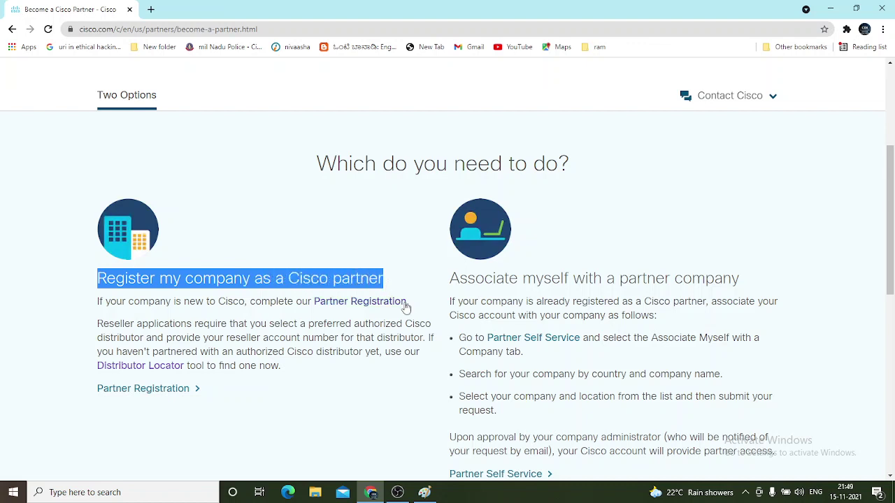
click(425, 364)
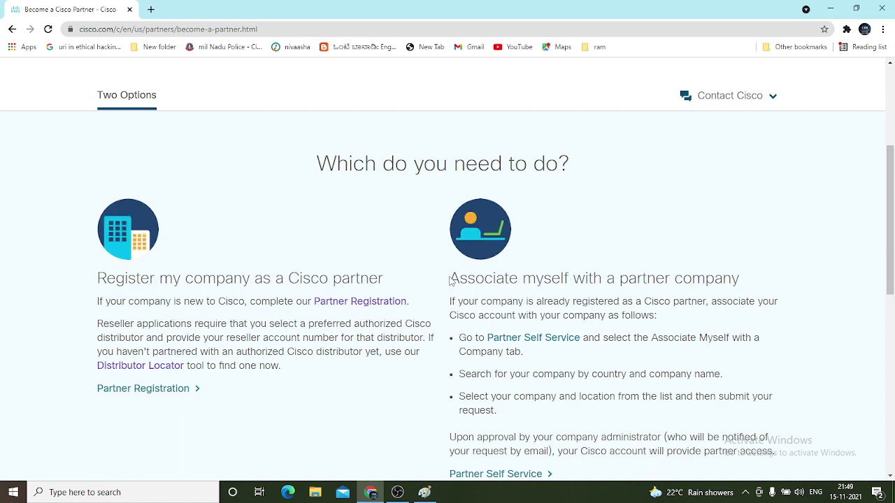
drag(451, 279, 744, 288)
click(745, 350)
click(332, 304)
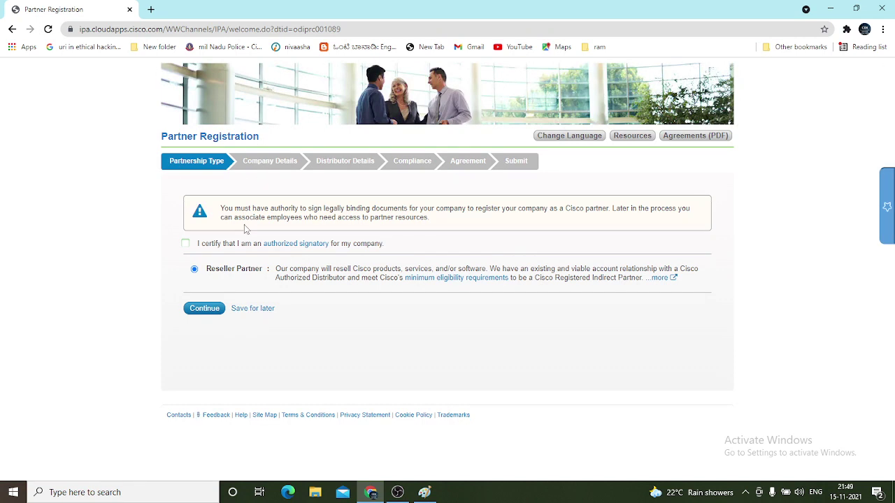
Step: Certify being an authorized signatory to register as a Reseller Partner, and search for the company with its prefilled name and location
click(187, 246)
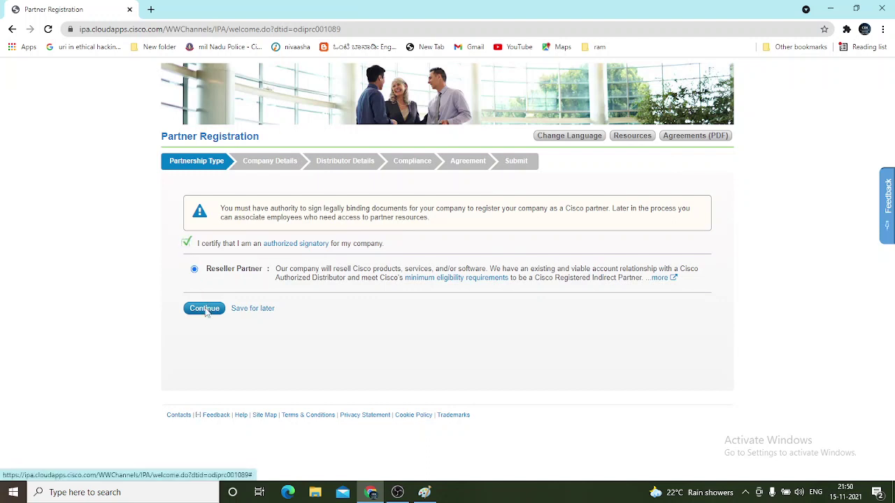
click(204, 308)
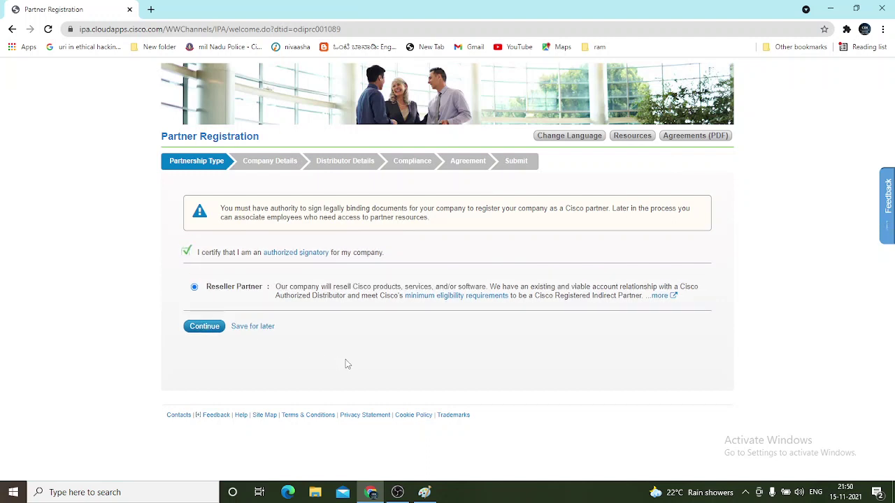
click(203, 325)
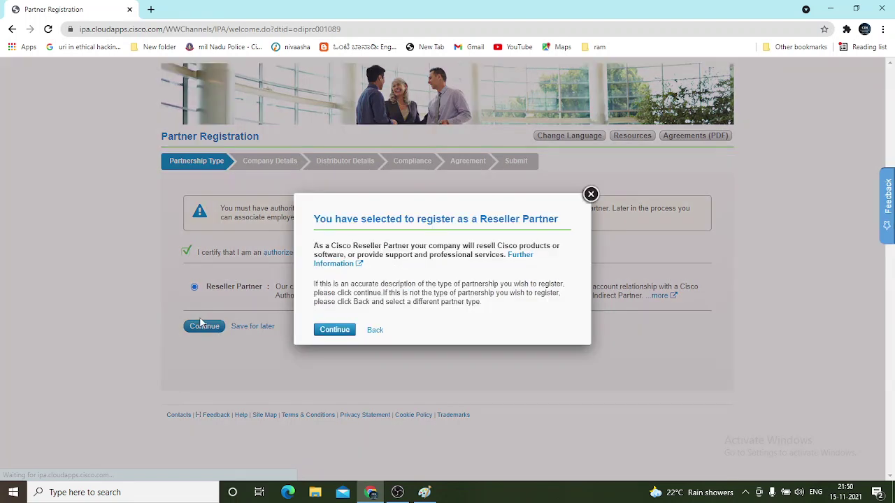
click(342, 331)
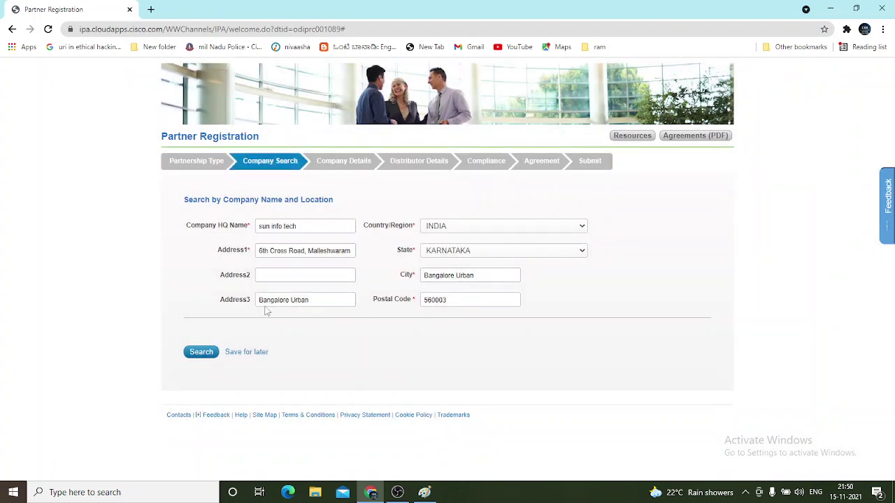
click(202, 352)
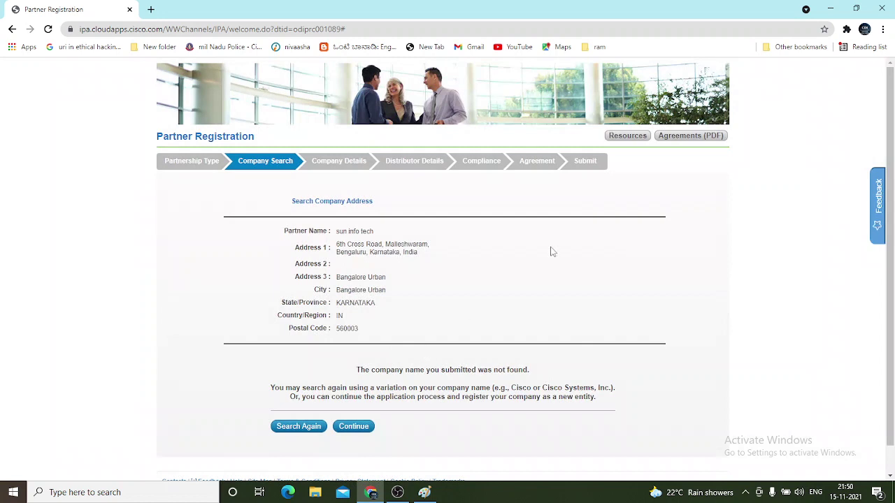
Step: Open the agreements viewer, enlarge the page to 150%, and choose Reseller Partner as the partner type
click(694, 142)
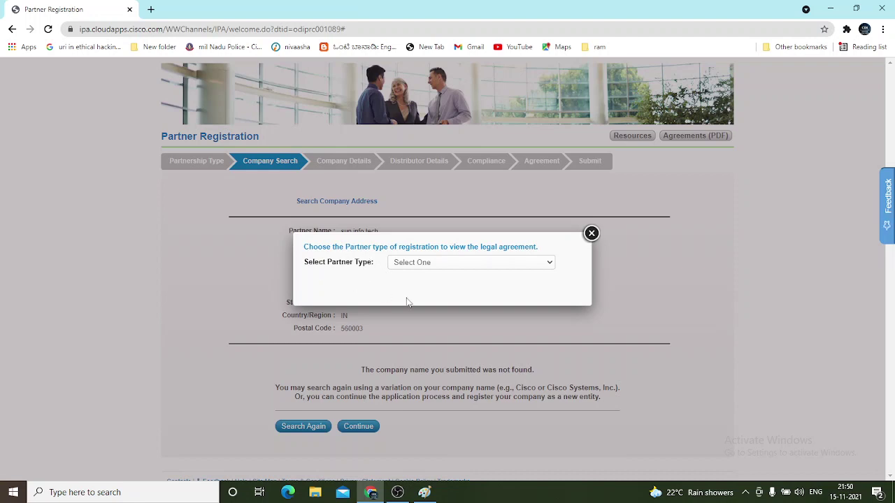
click(455, 268)
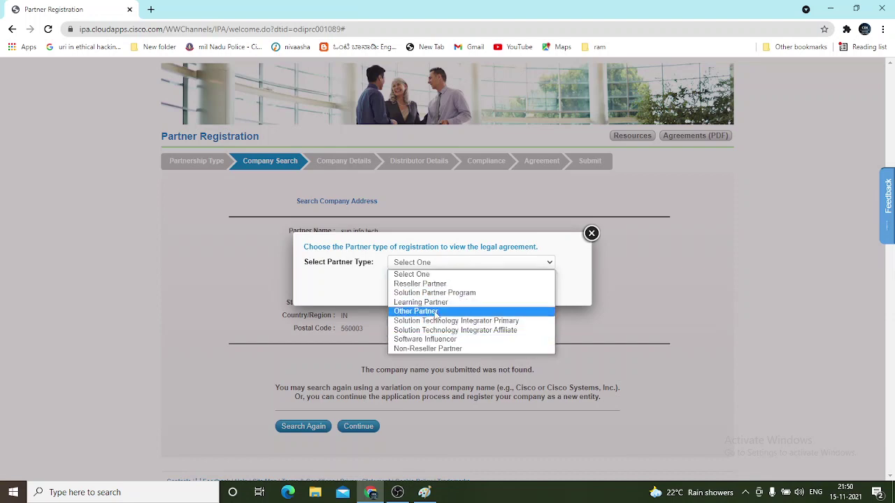
scroll(453, 334, up, 3)
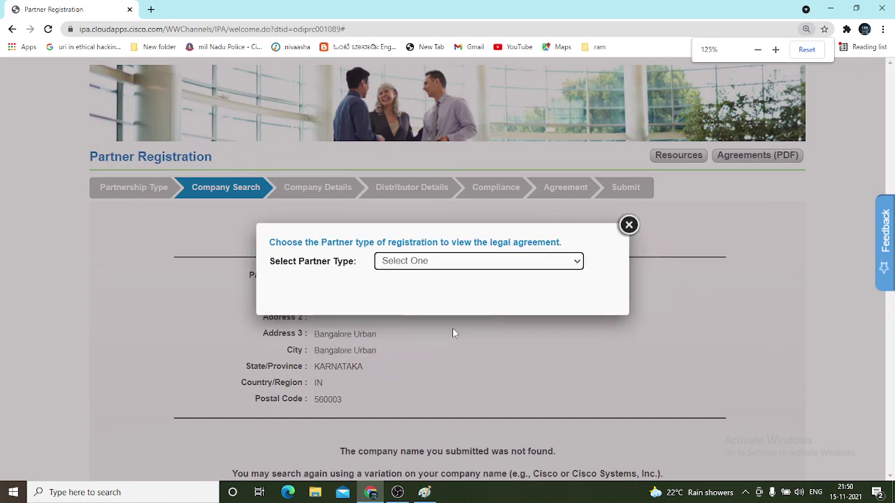
scroll(452, 329, up, 1)
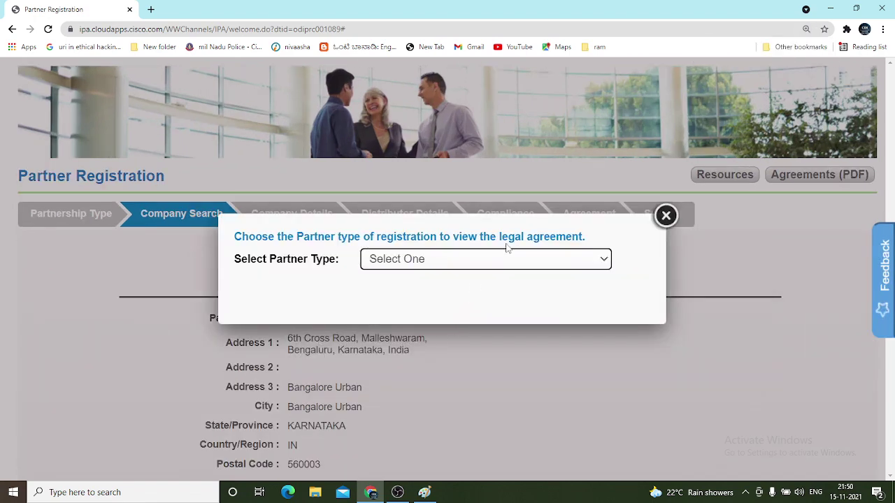
click(458, 262)
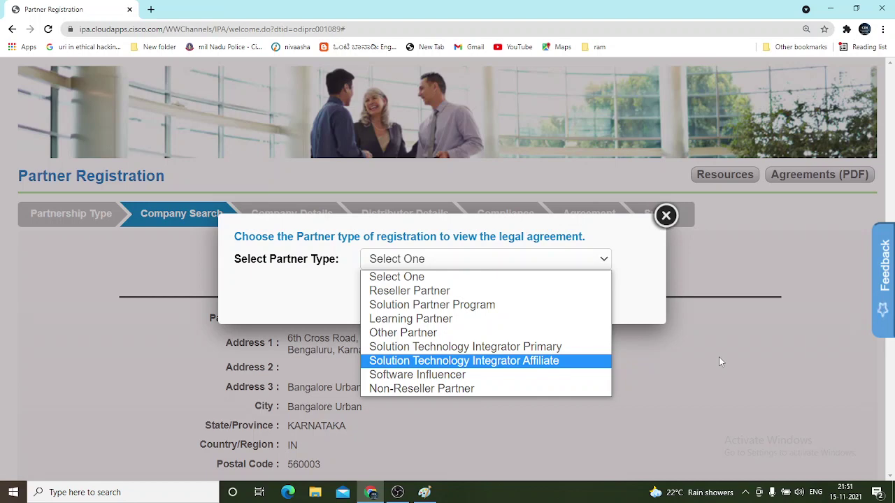
click(448, 292)
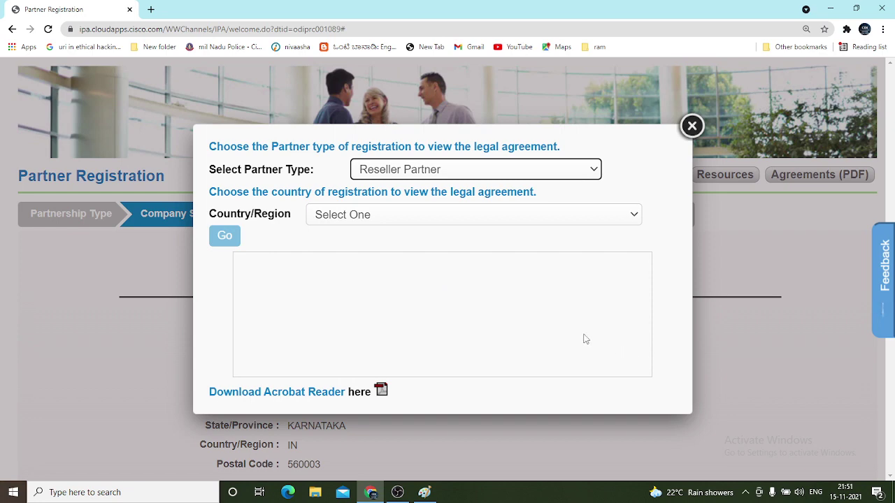
Step: Set the agreement's country of registration to INDIA, and open the Acrobat Reader download page before returning to the Partner Registration page
click(461, 223)
text(in)
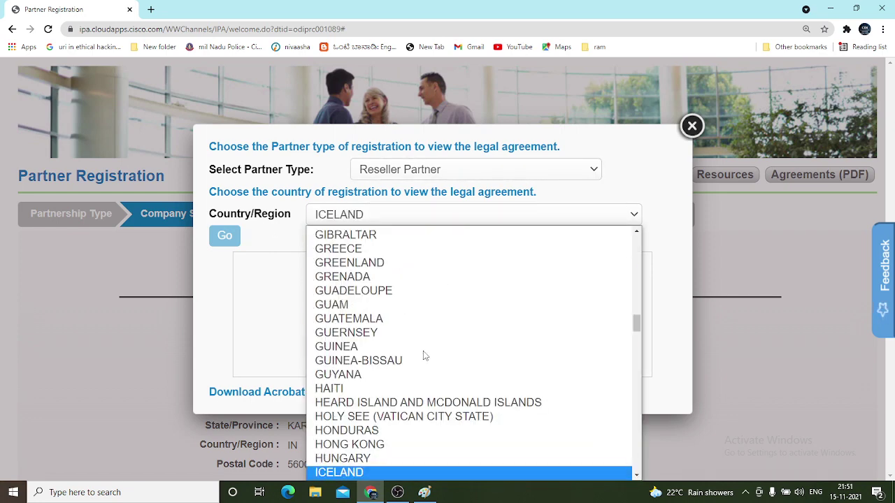
click(350, 476)
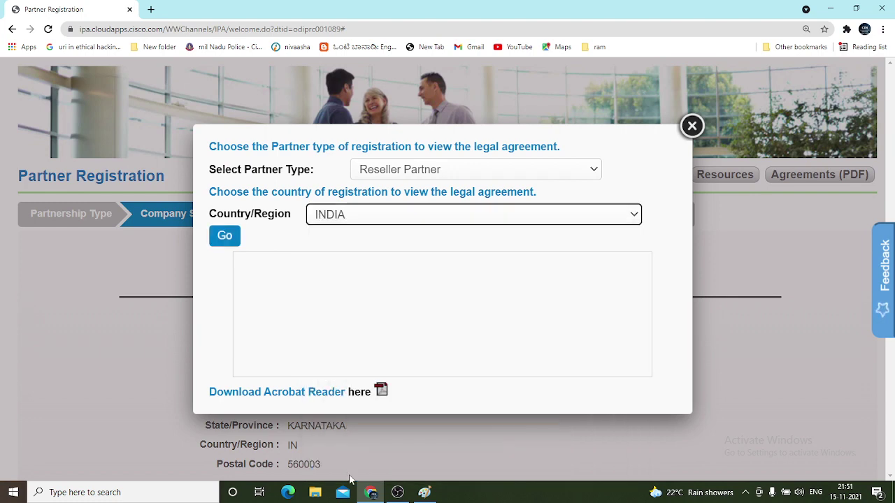
click(504, 350)
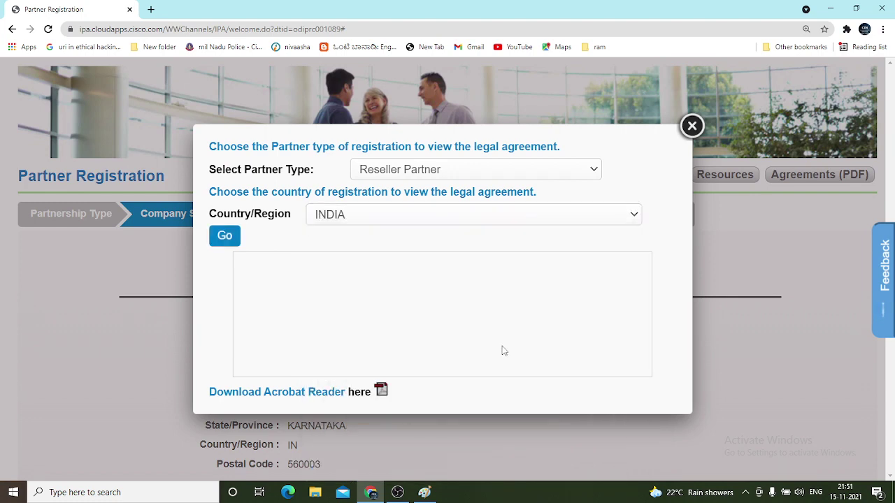
click(359, 393)
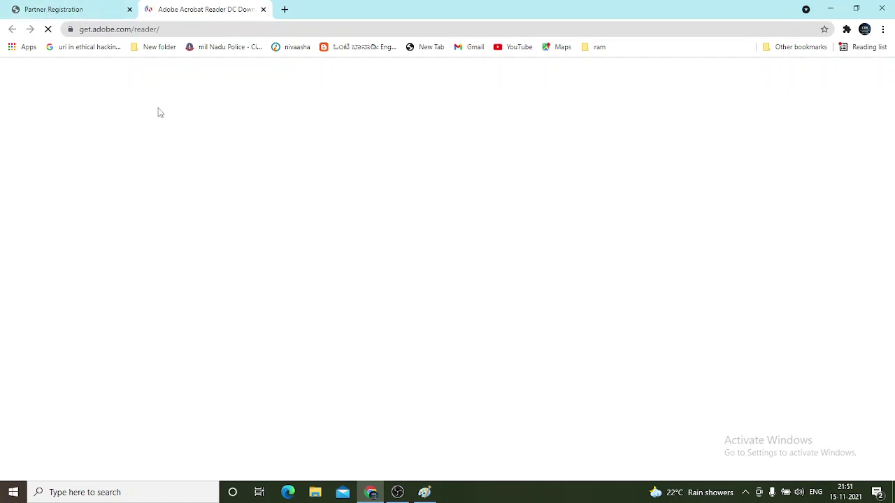
click(60, 9)
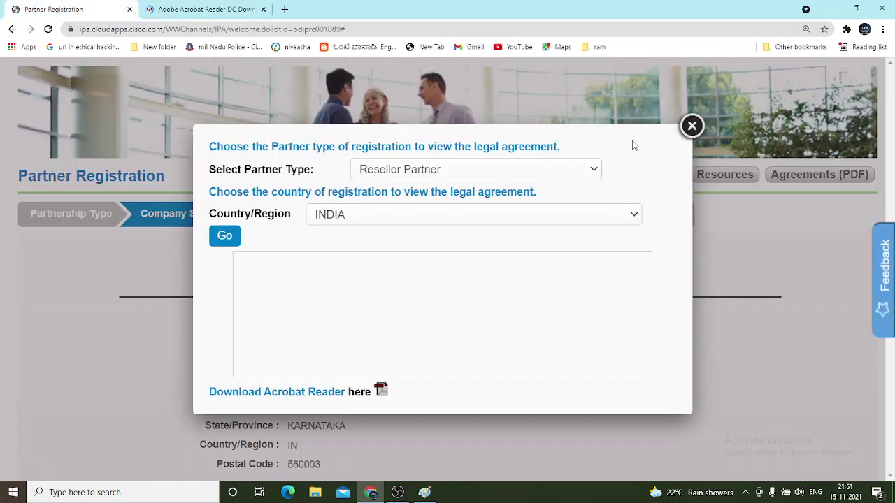
Step: Close the agreements viewer, review the company search result, and check the Acrobat Reader download page before returning to Partner Registration
click(689, 127)
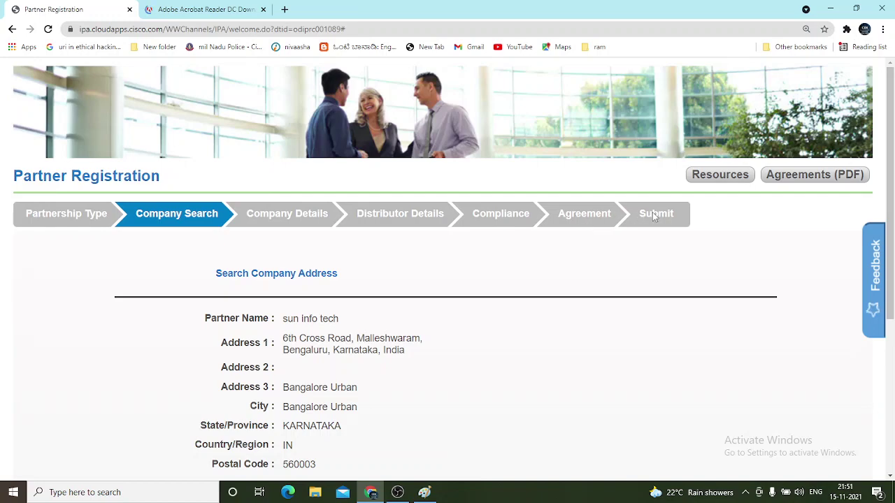
drag(893, 128, 893, 317)
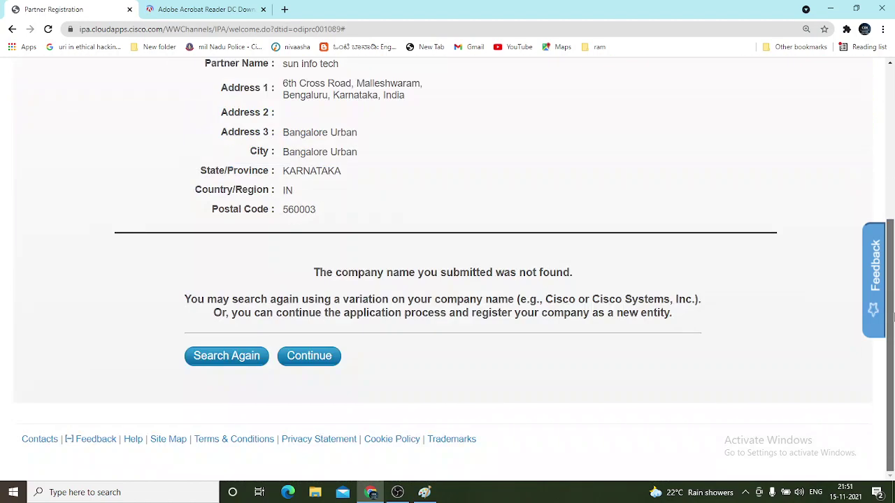
scroll(893, 203, up, 5)
click(157, 6)
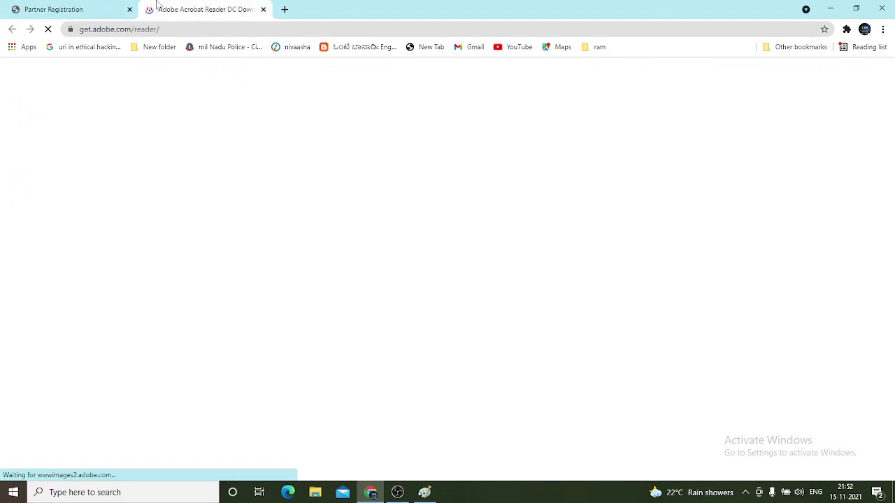
click(61, 7)
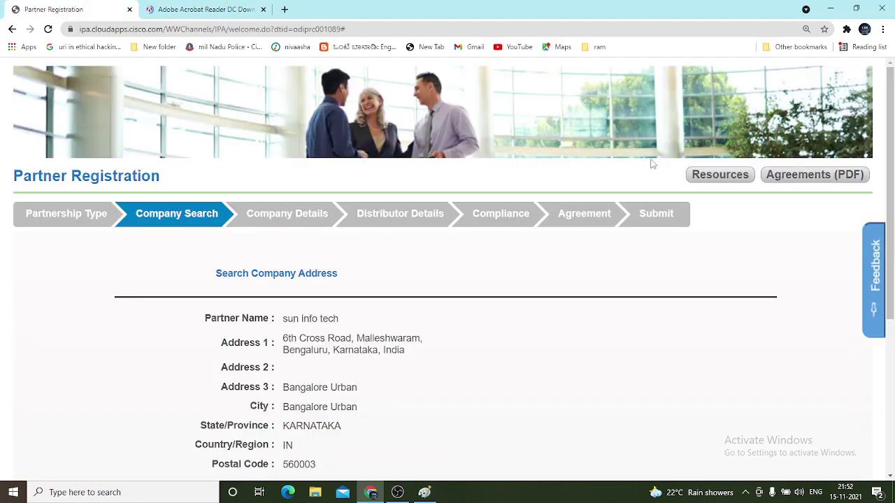
Step: Open the Eligibility Requirements document from the registration resources, review its first page, and return to the Partner Registration page
click(720, 174)
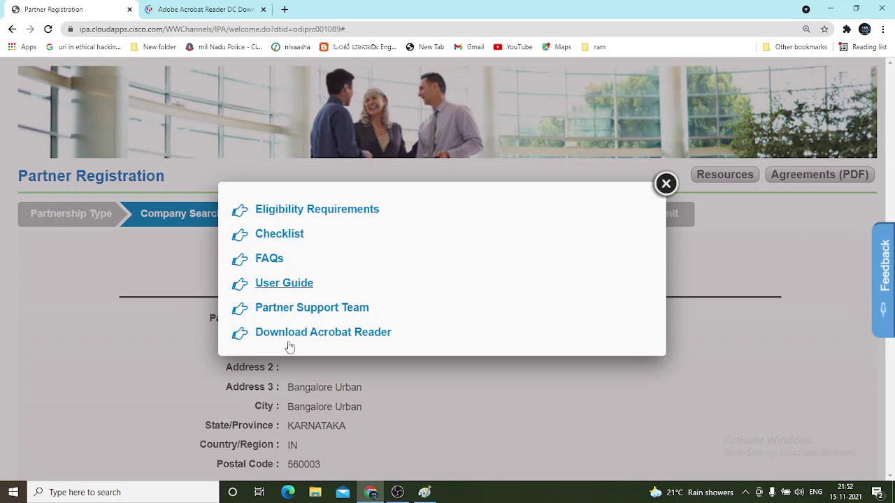
click(329, 209)
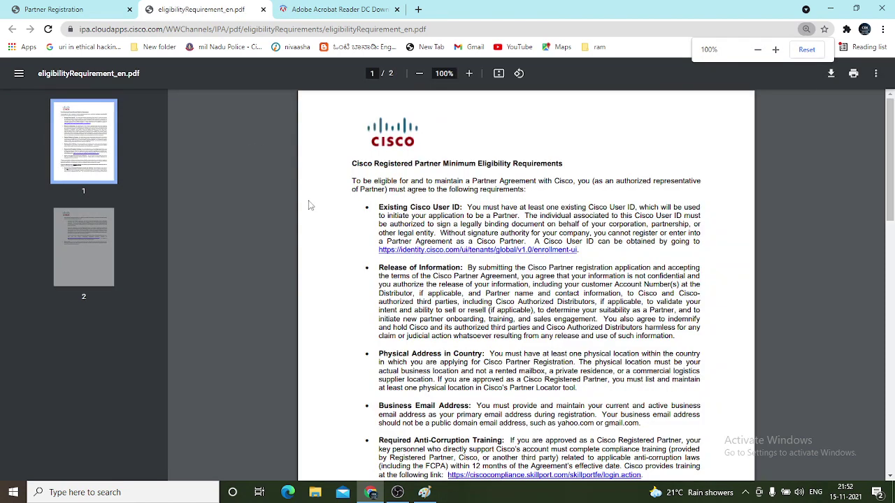
drag(891, 172, 884, 152)
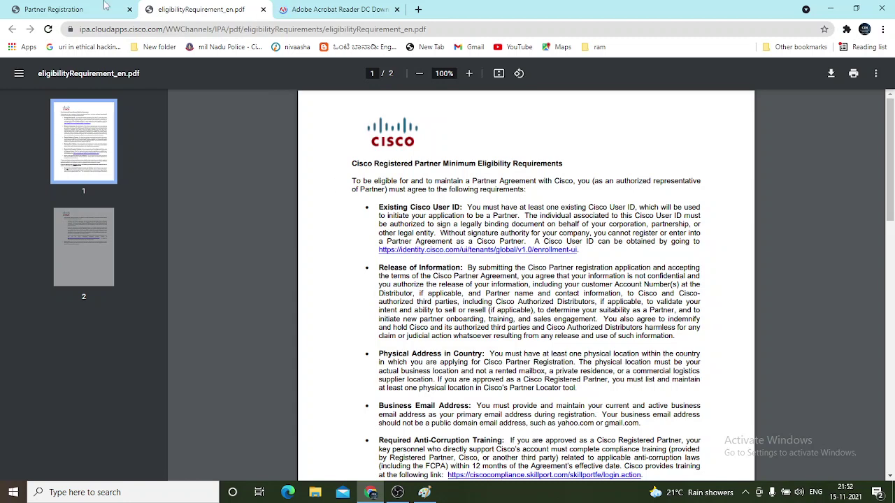
click(84, 9)
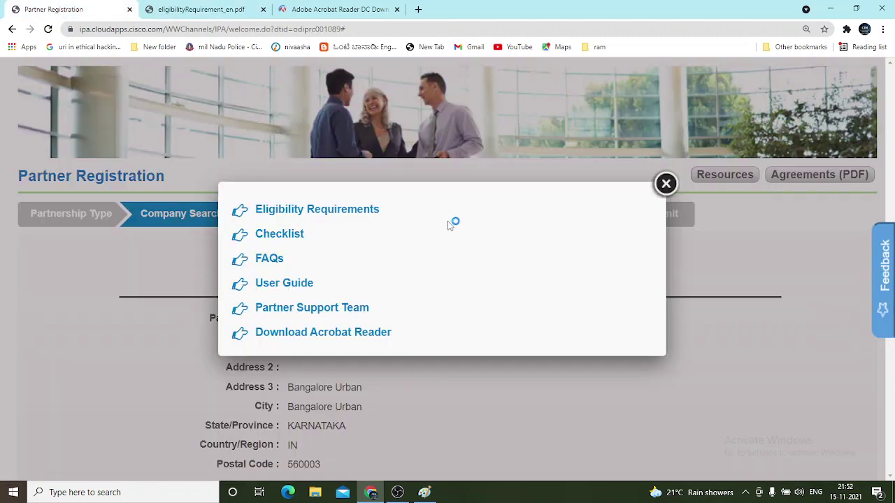
Step: Open the User Guide from the registration resources, skim it as far as page 21, and return to Partner Registration, closing the resources list
click(284, 286)
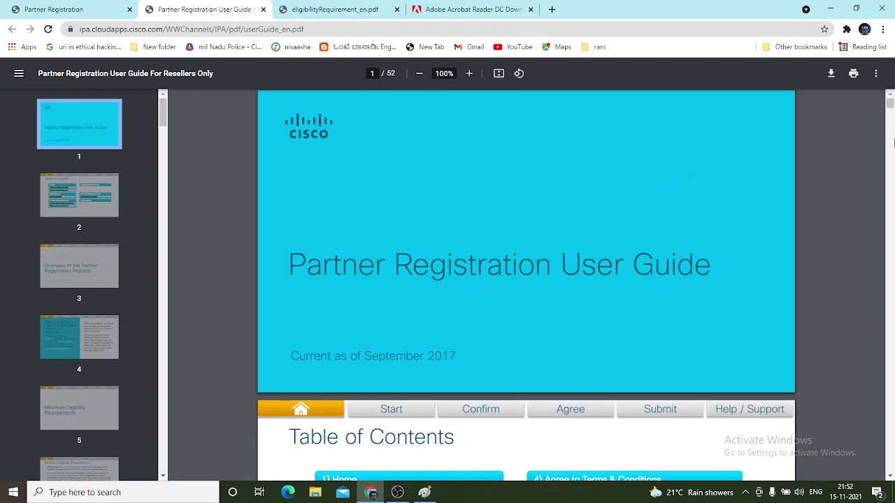
drag(889, 104, 890, 246)
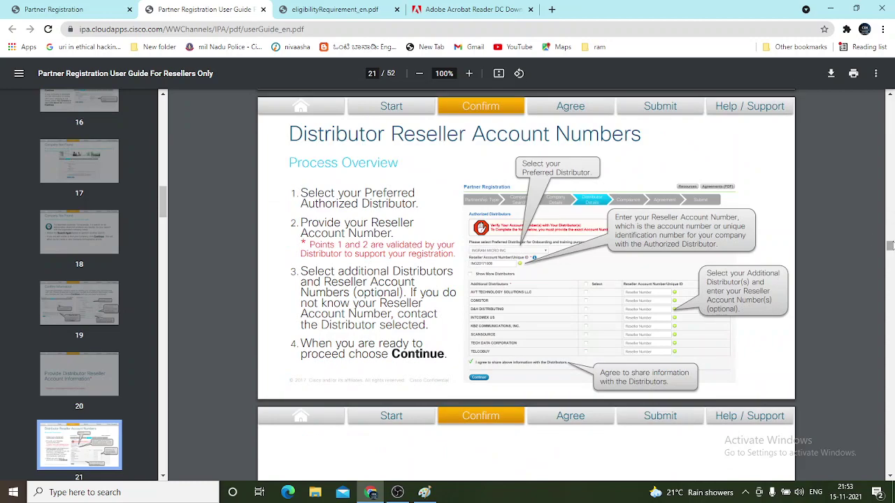
drag(890, 246, 889, 102)
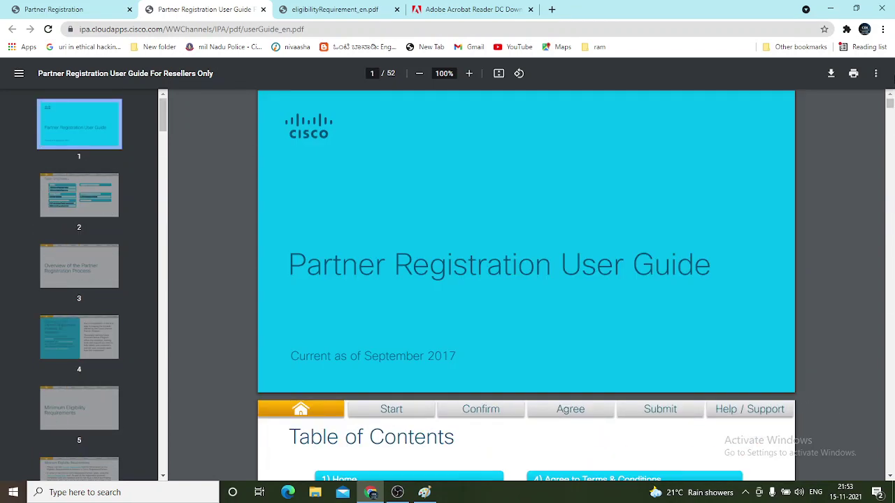
click(52, 7)
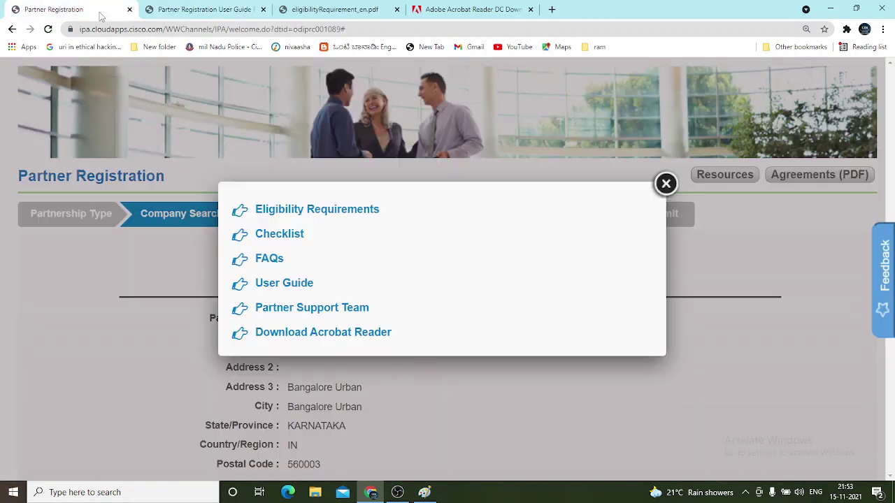
click(666, 183)
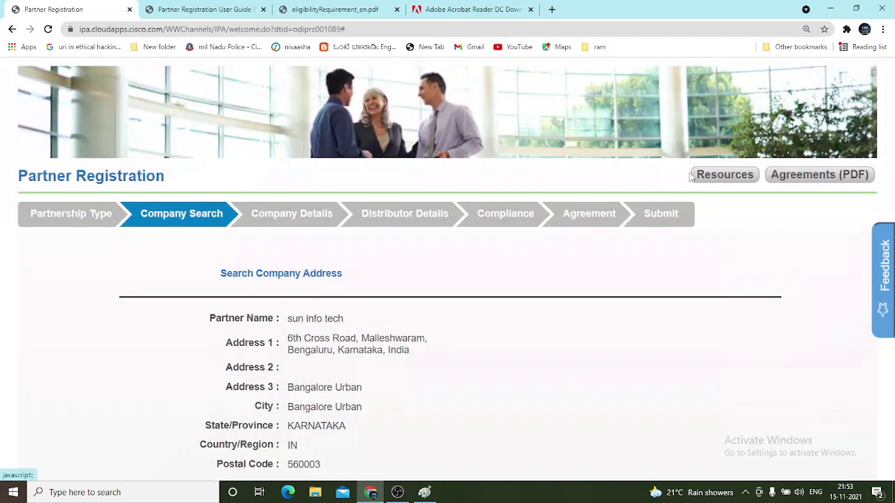
Step: Go back from Partner Registration to the beginning of the Become a Cisco Partner page
click(12, 29)
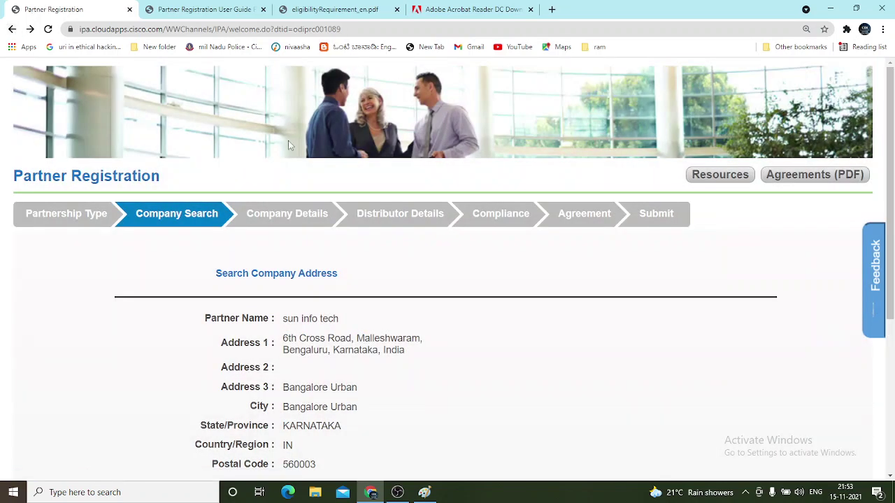
click(12, 28)
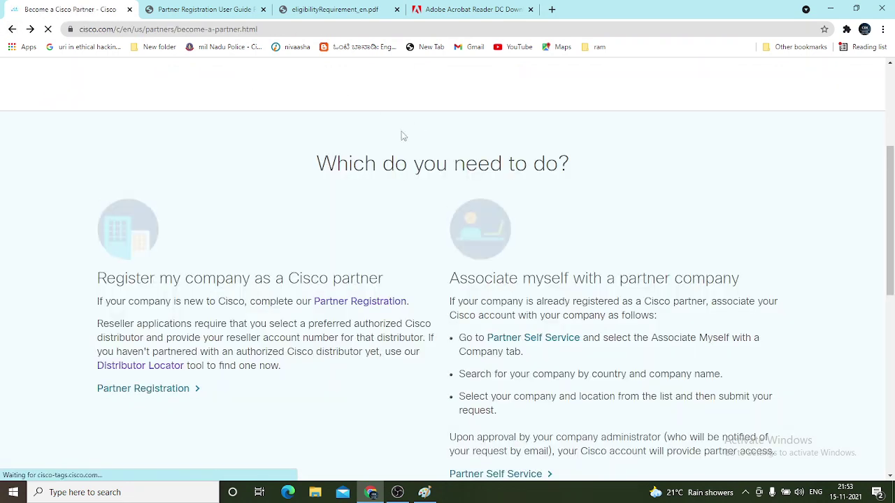
right_click(893, 123)
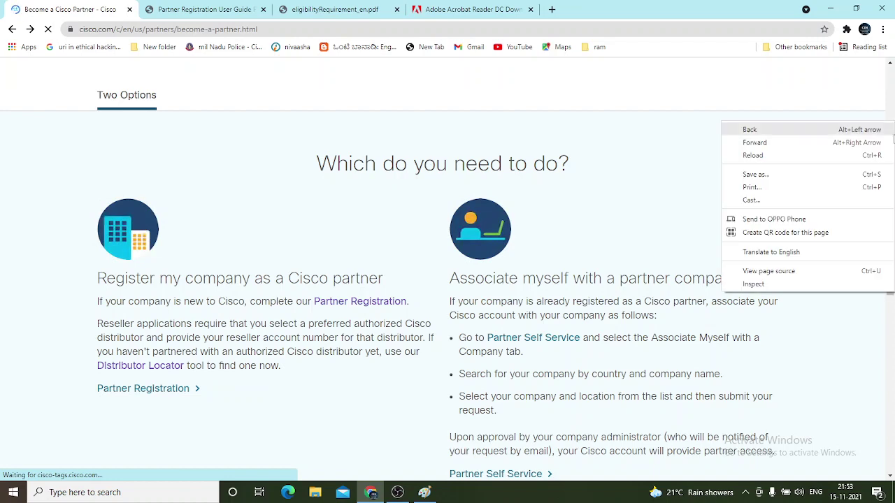
click(820, 61)
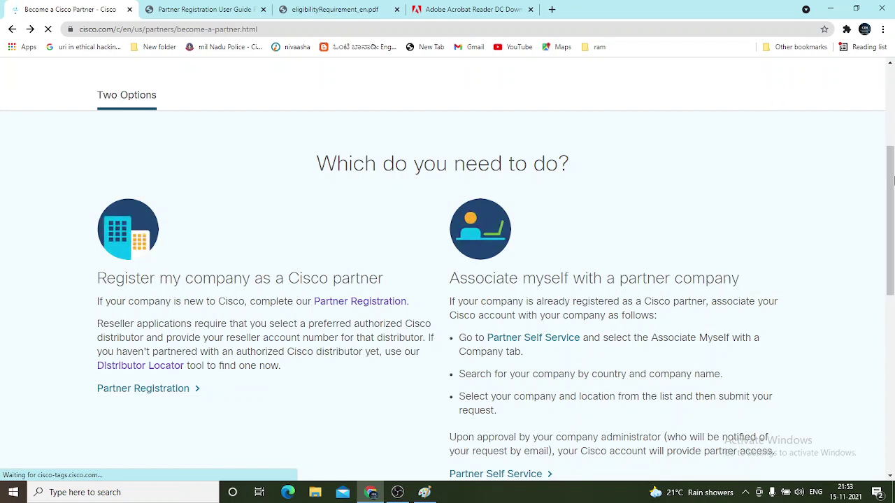
scroll(539, 102, up, 3)
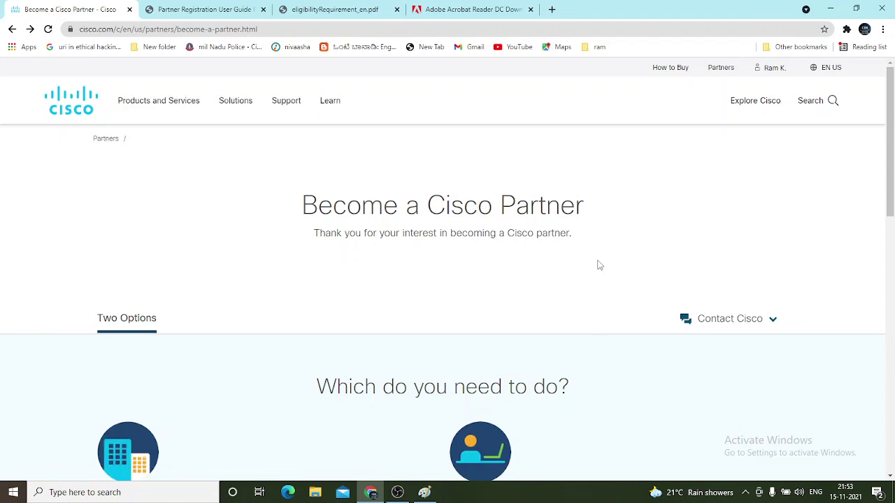
Step: Browse Cisco's products and services to the Networking category and open its Routers page
click(152, 103)
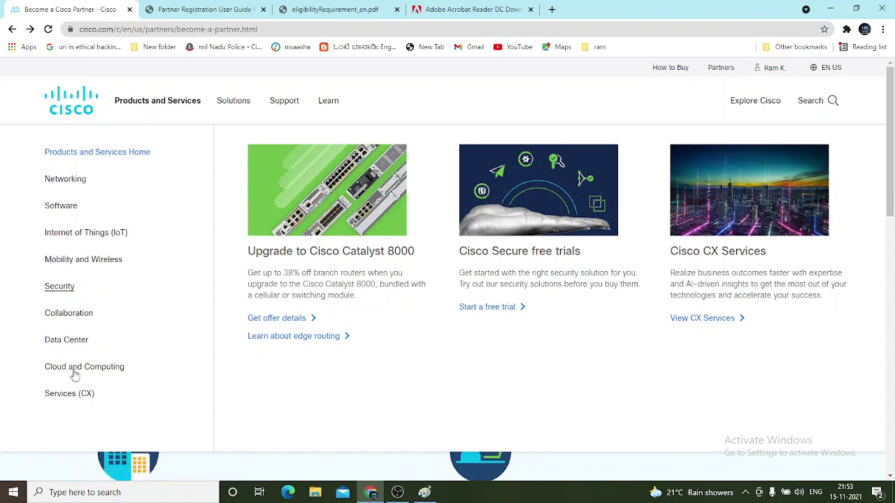
click(56, 180)
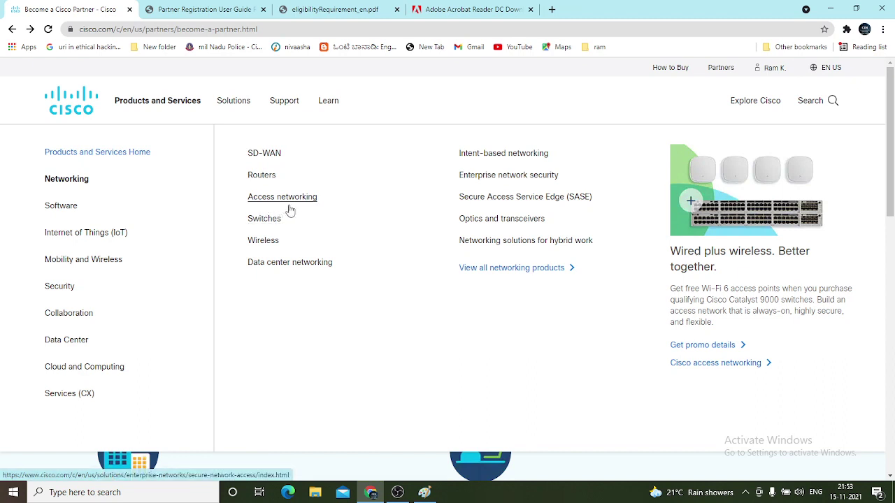
click(260, 176)
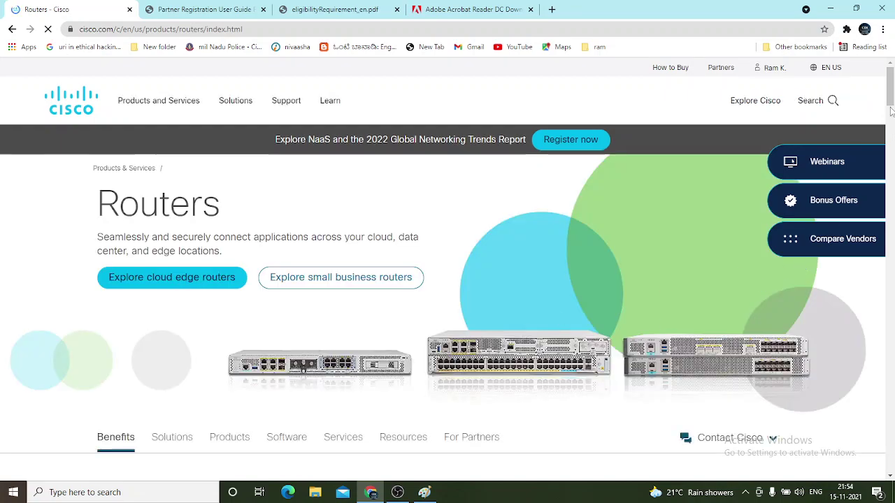
Step: Review the router families from Branch to Small business in the Products section, and return to the start of the Routers page
drag(891, 106, 892, 229)
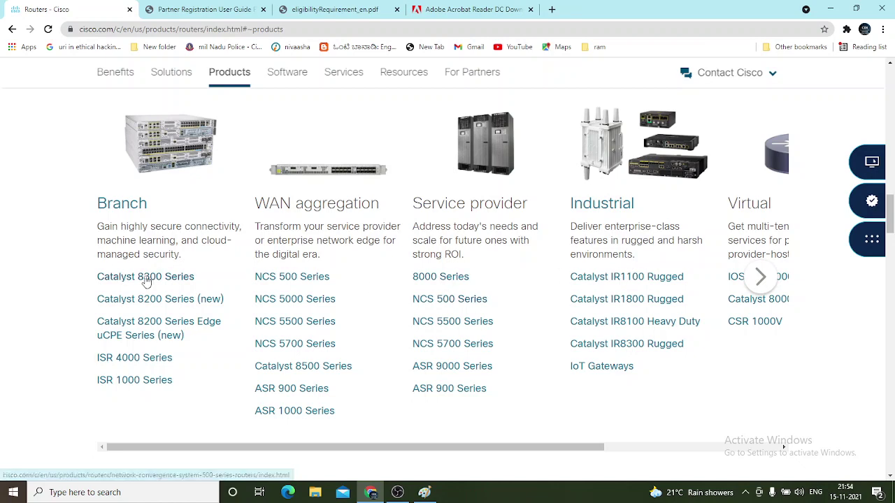
click(763, 279)
click(763, 279)
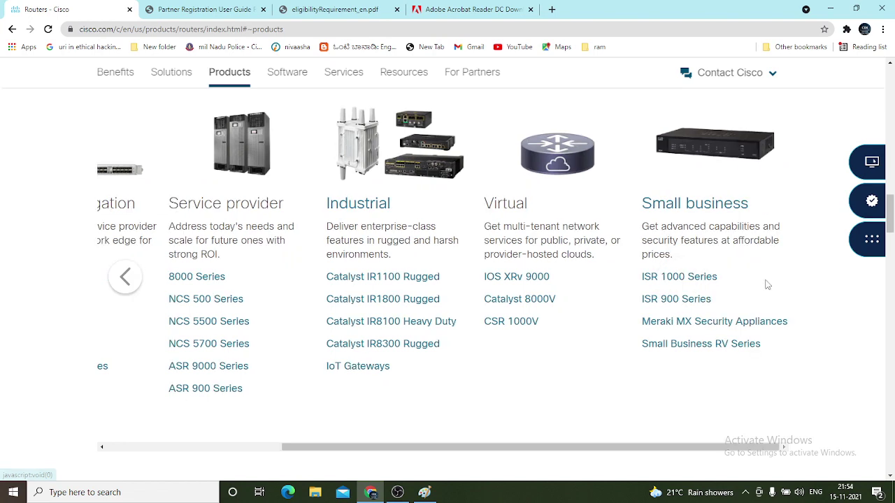
click(126, 276)
click(126, 275)
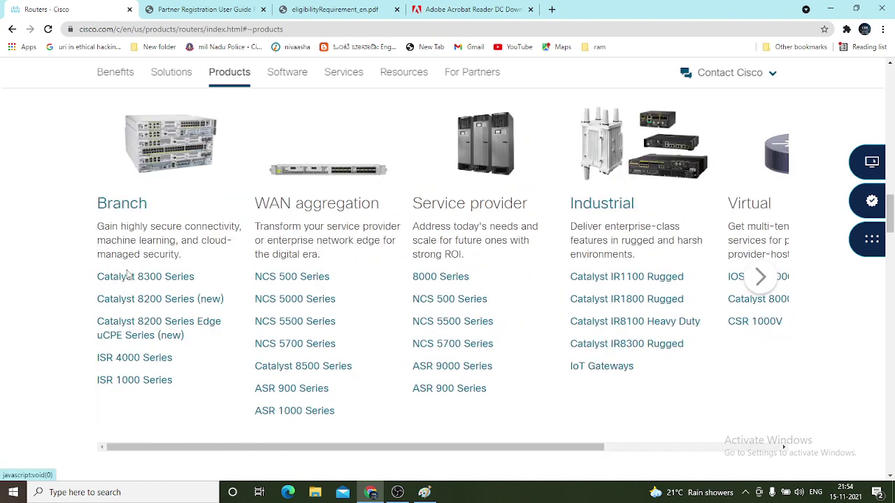
click(890, 283)
drag(889, 278, 891, 100)
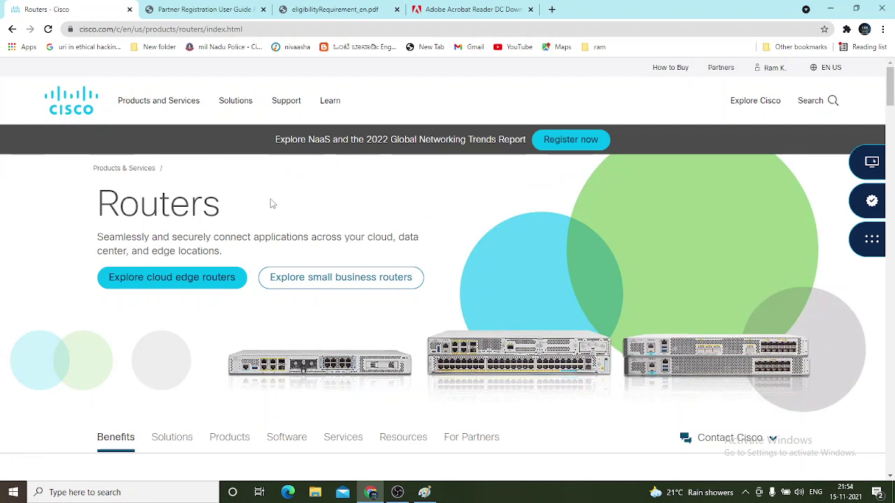
Step: Open the small business routers page, look through it, and proceed to the Find a Cisco Partner page
click(372, 283)
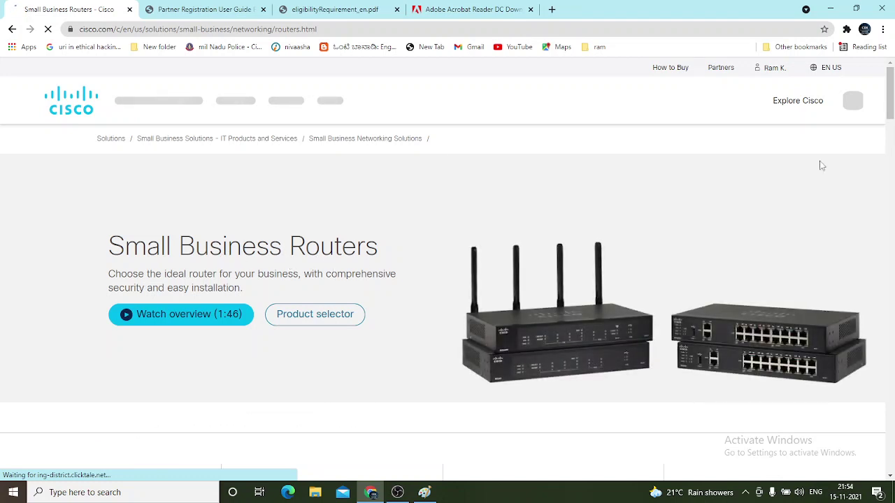
drag(890, 111, 890, 374)
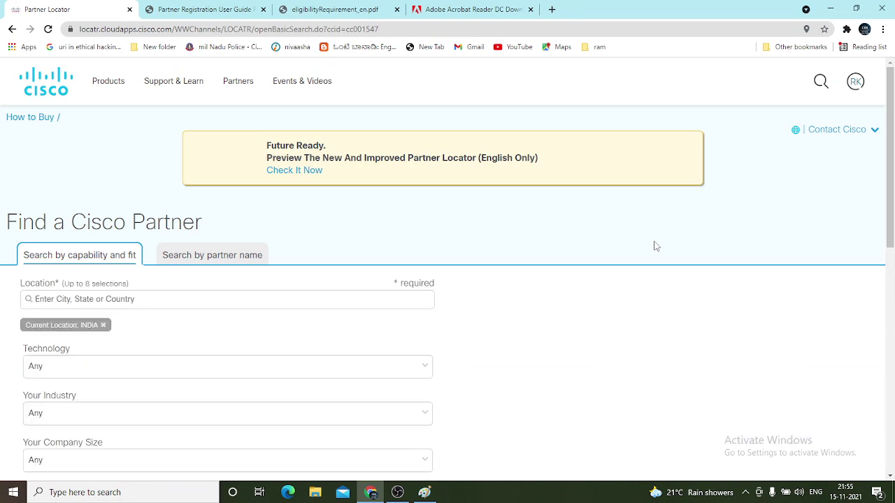
Step: Look over the Find a Cisco Partner search form, and switch to the open Partner Registration User Guide
mouse_move(891, 150)
mouse_down()
mouse_move(891, 259)
mouse_move(891, 156)
mouse_up()
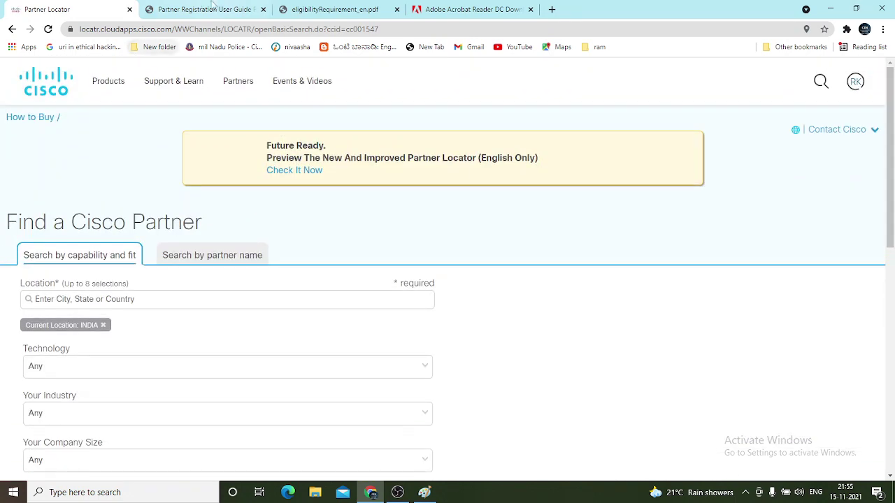
click(210, 9)
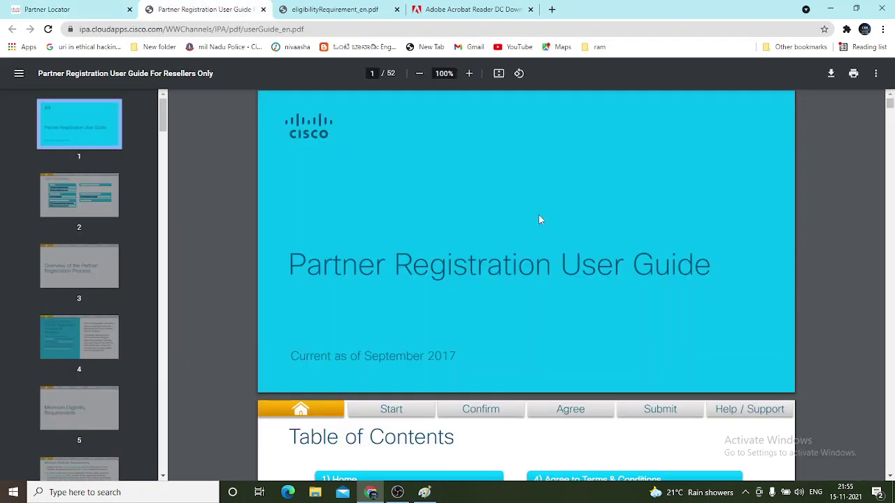